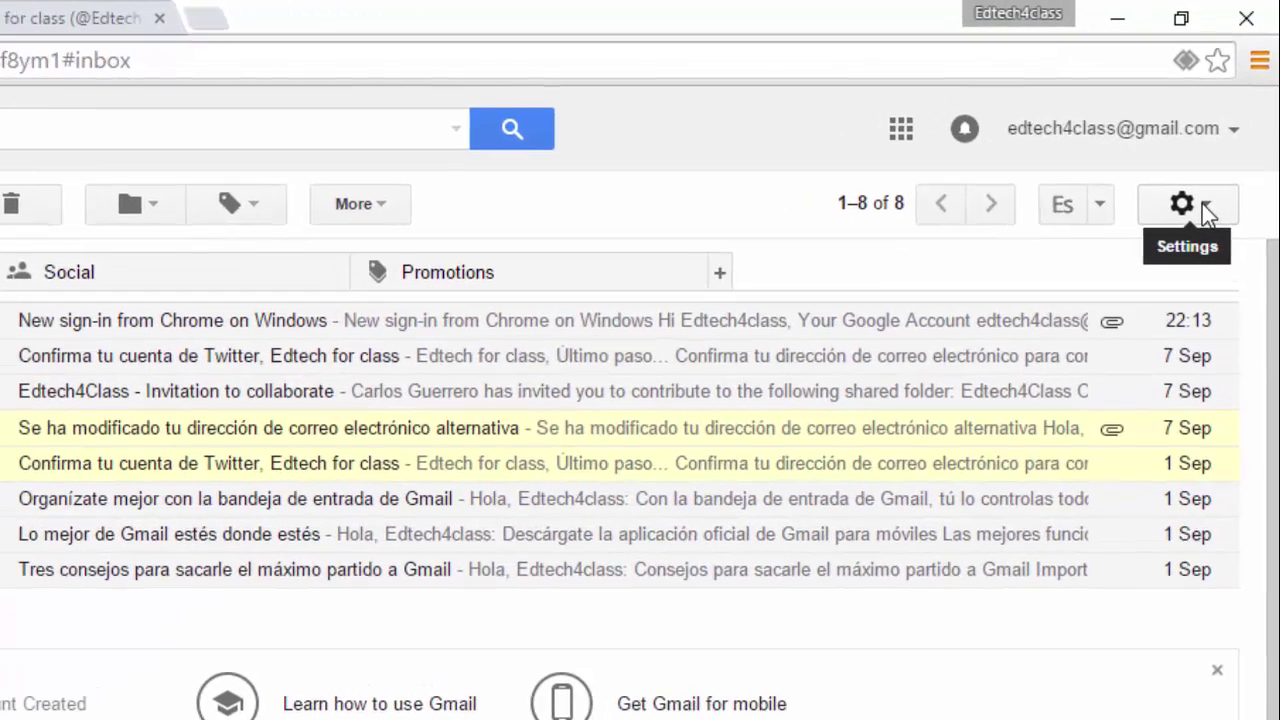
# - Go to Gmail Settings and show the Labs section
pyautogui.click(1201, 206)
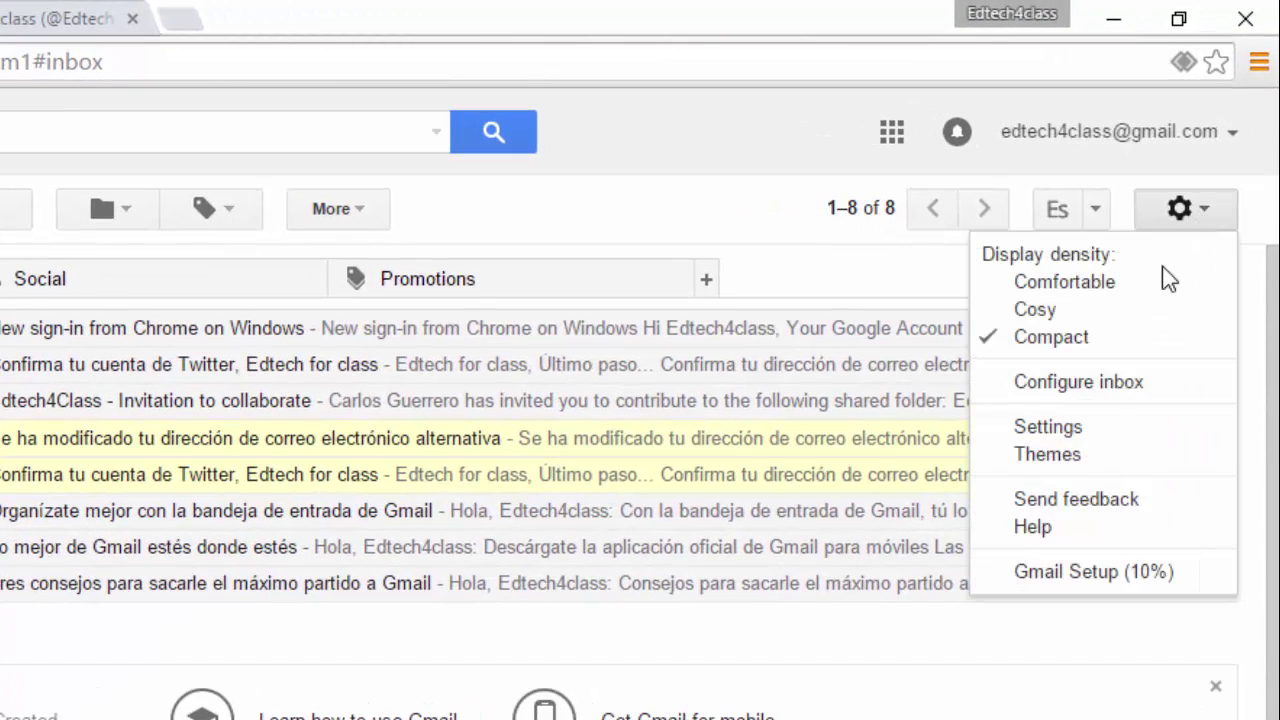
pyautogui.click(1093, 433)
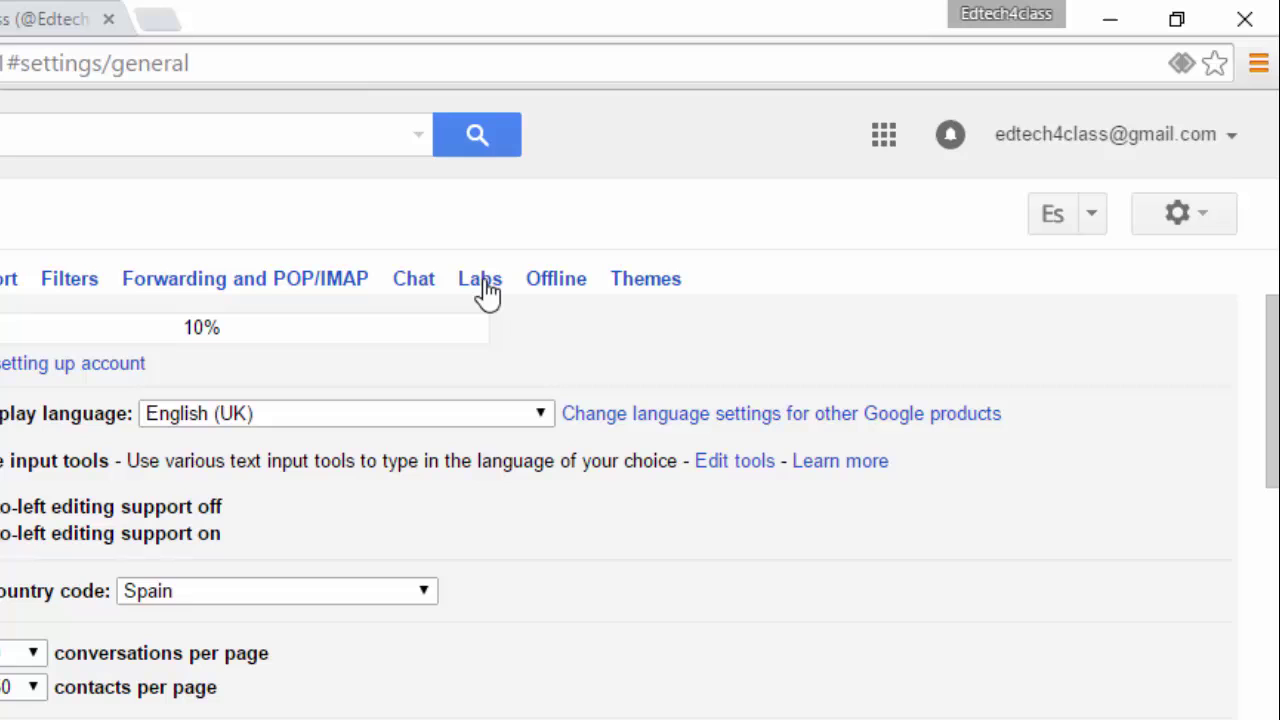
pyautogui.click(491, 296)
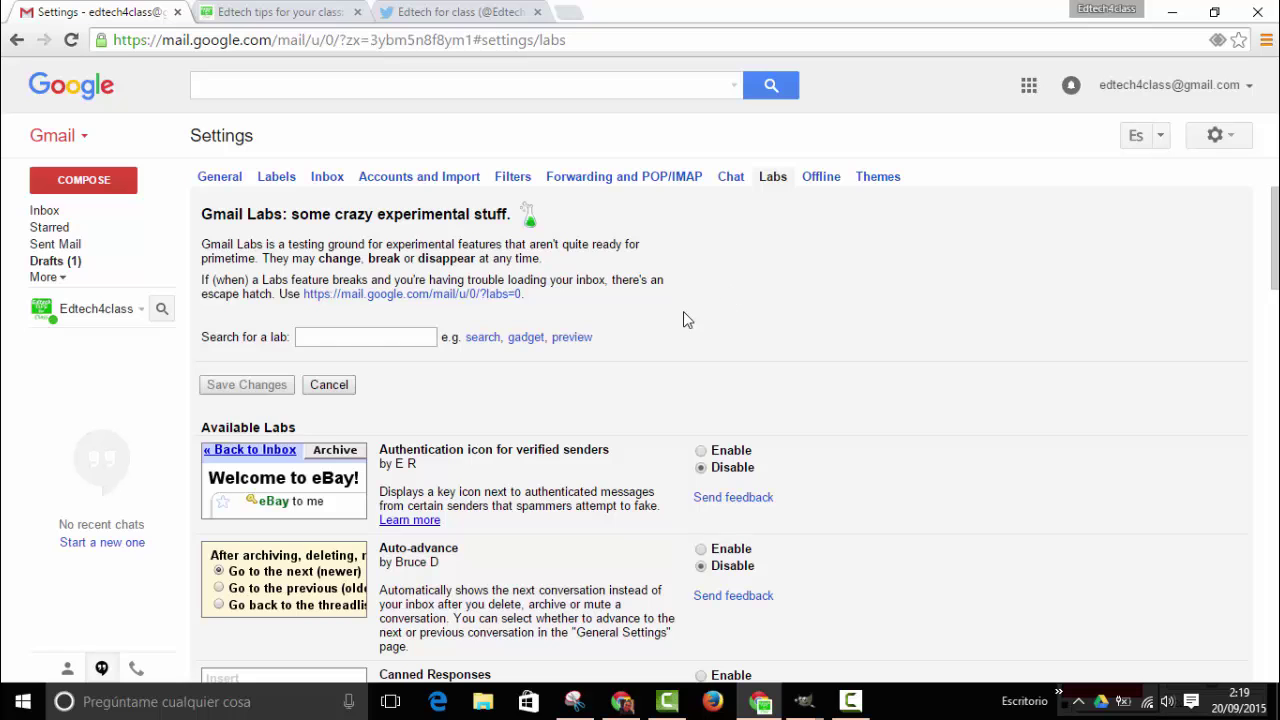
pyautogui.scroll(-5, 680, 320)
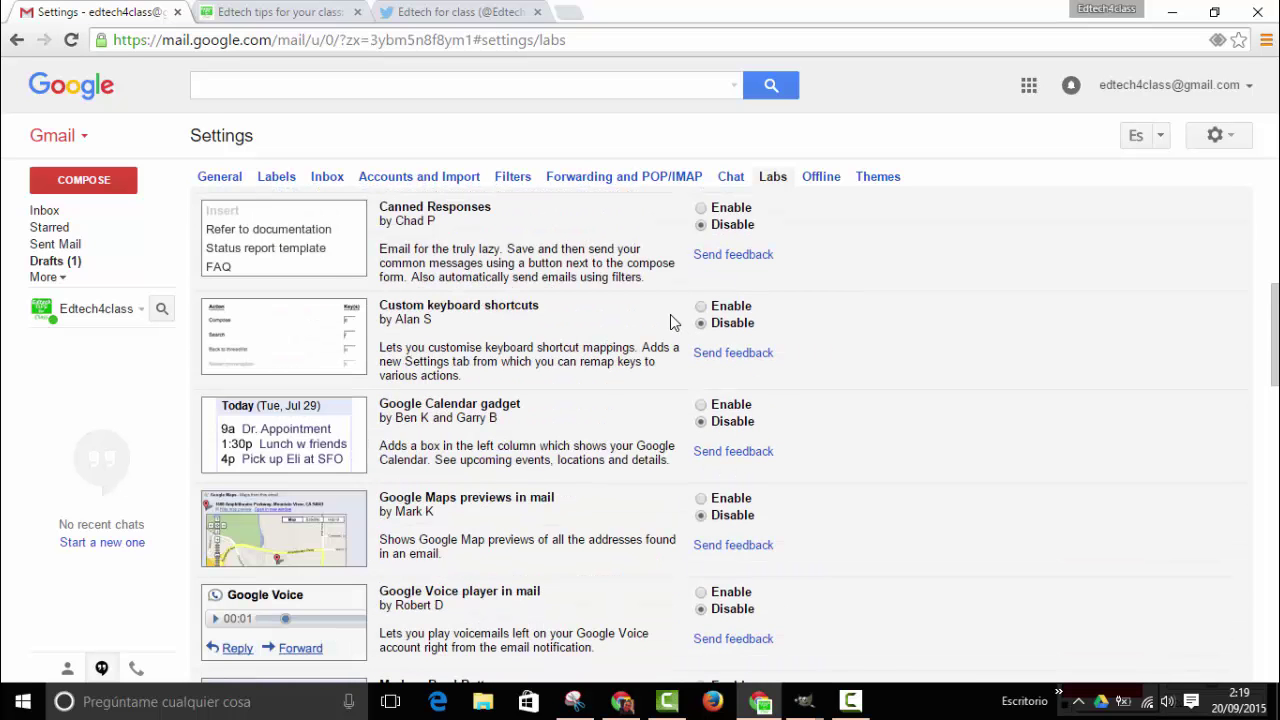
pyautogui.scroll(2, 673, 322)
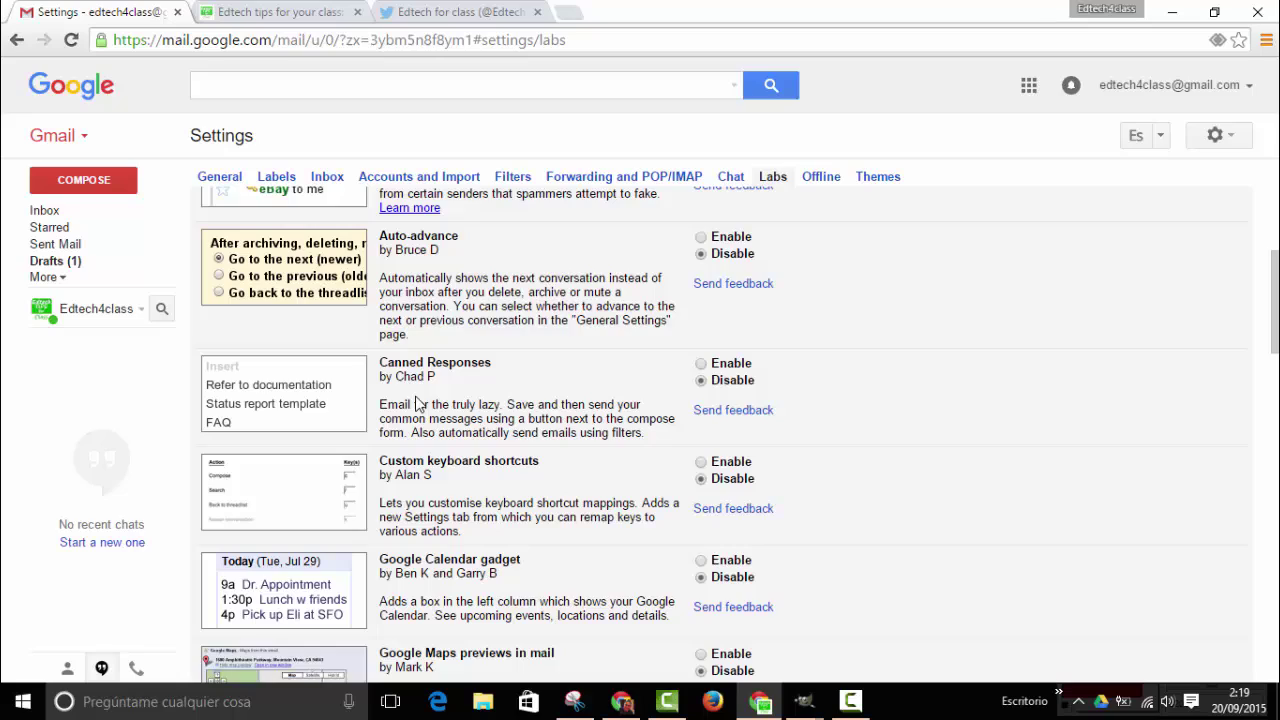
pyautogui.moveTo(380, 368); pyautogui.dragTo(495, 362)
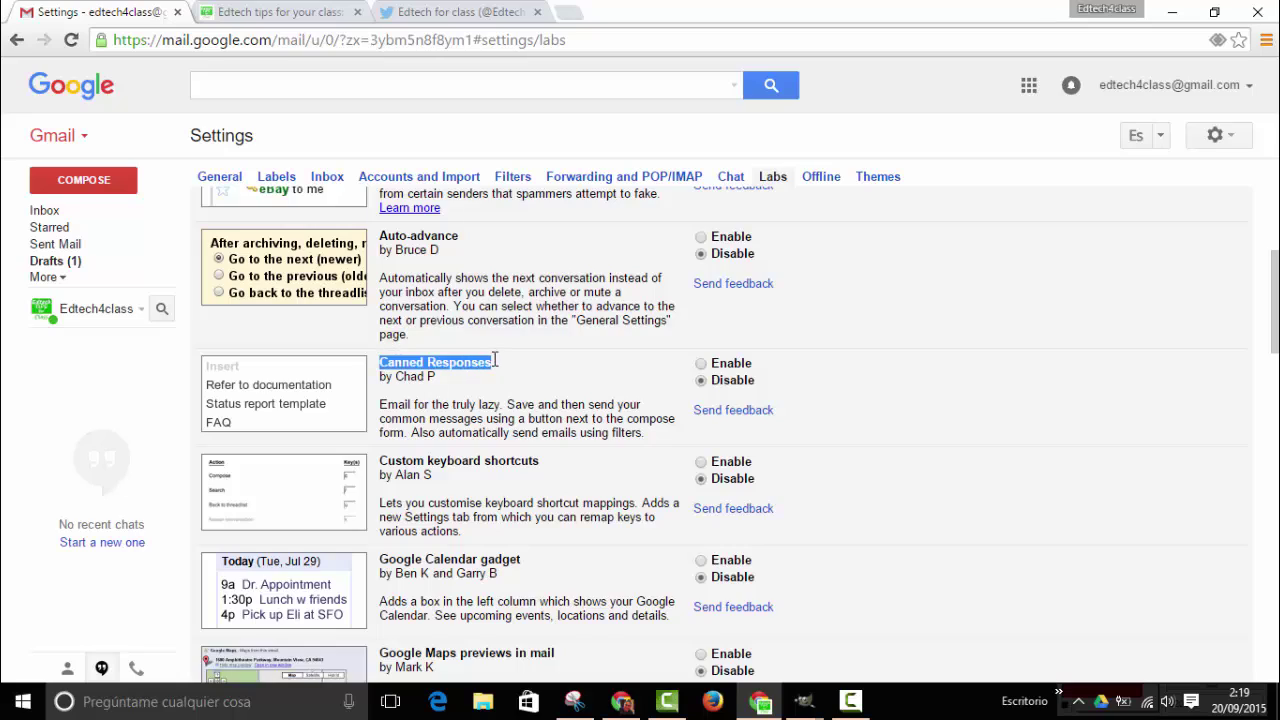
pyautogui.scroll(4, 562, 364)
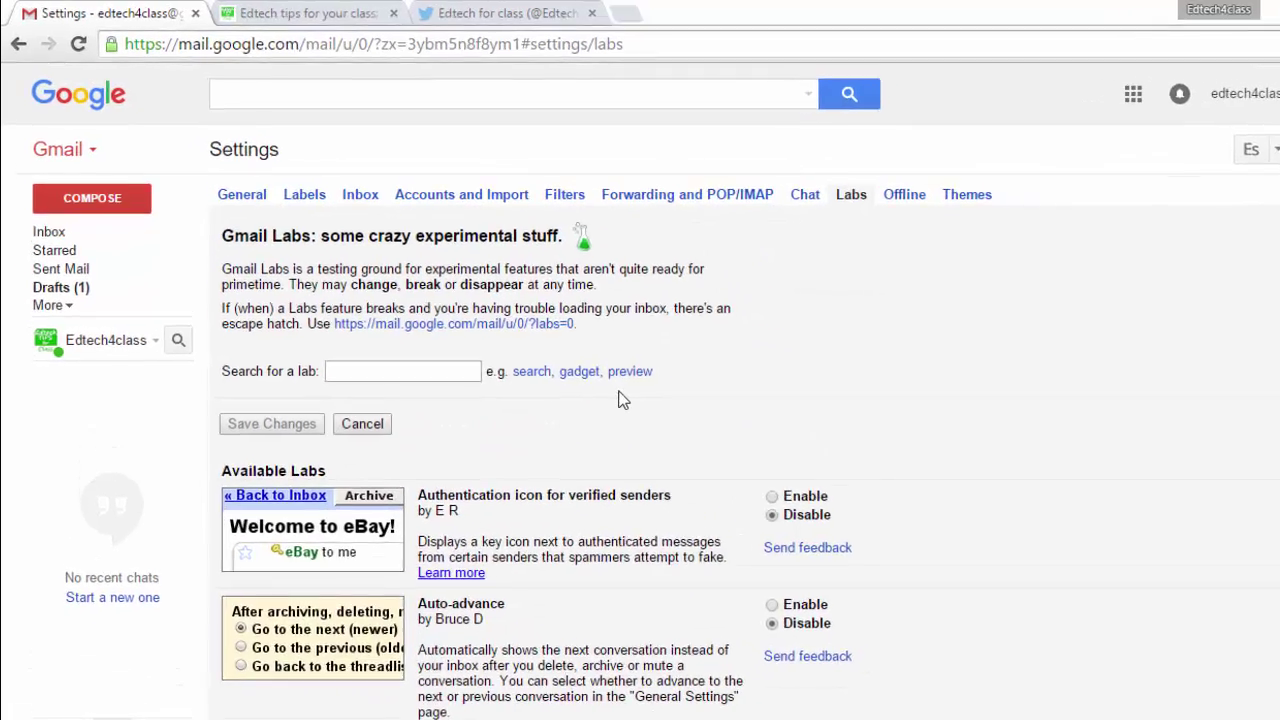
# - Search the labs for 'respon' to narrow the list to Canned Responses
pyautogui.click(388, 371)
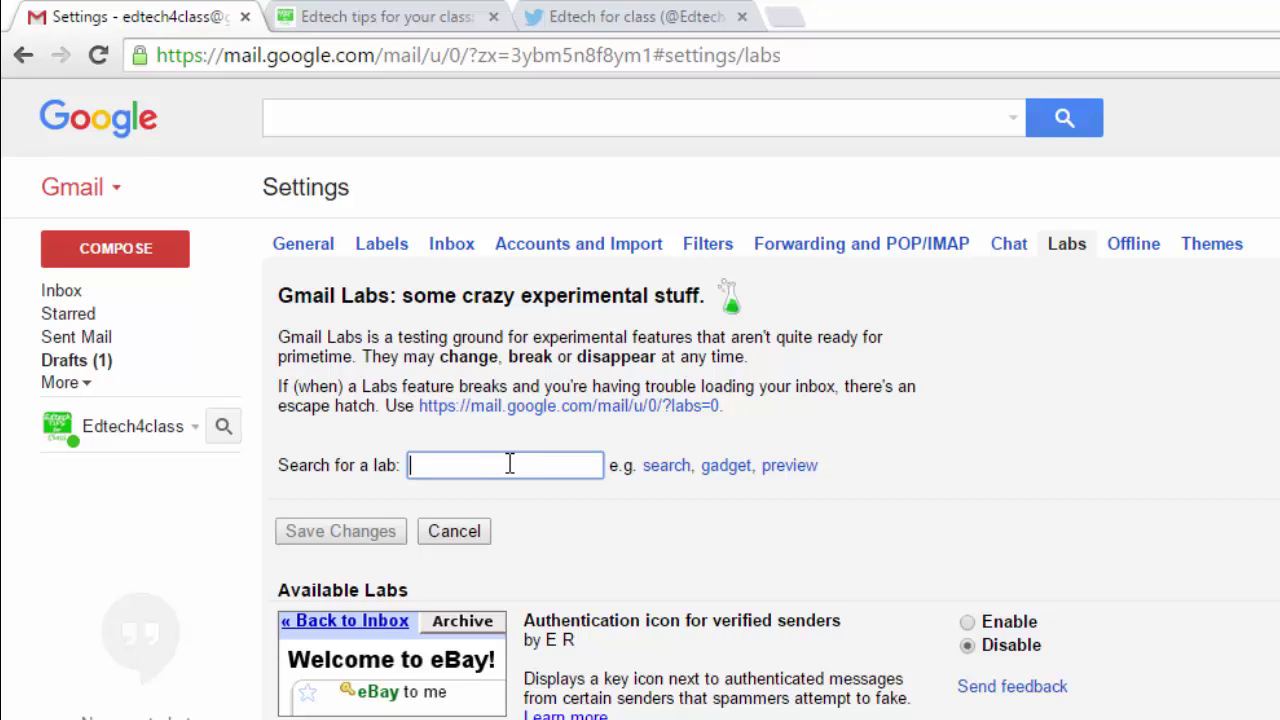
pyautogui.write('respon')
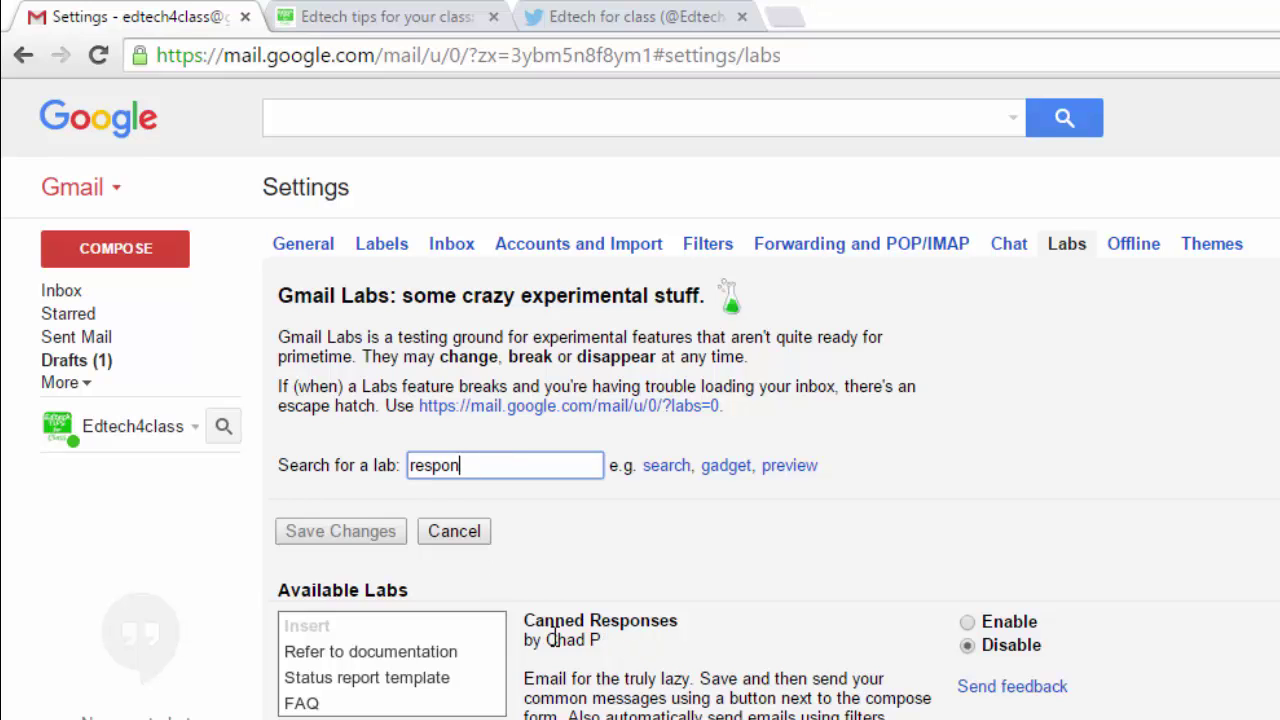
pyautogui.moveTo(526, 620); pyautogui.dragTo(687, 628)
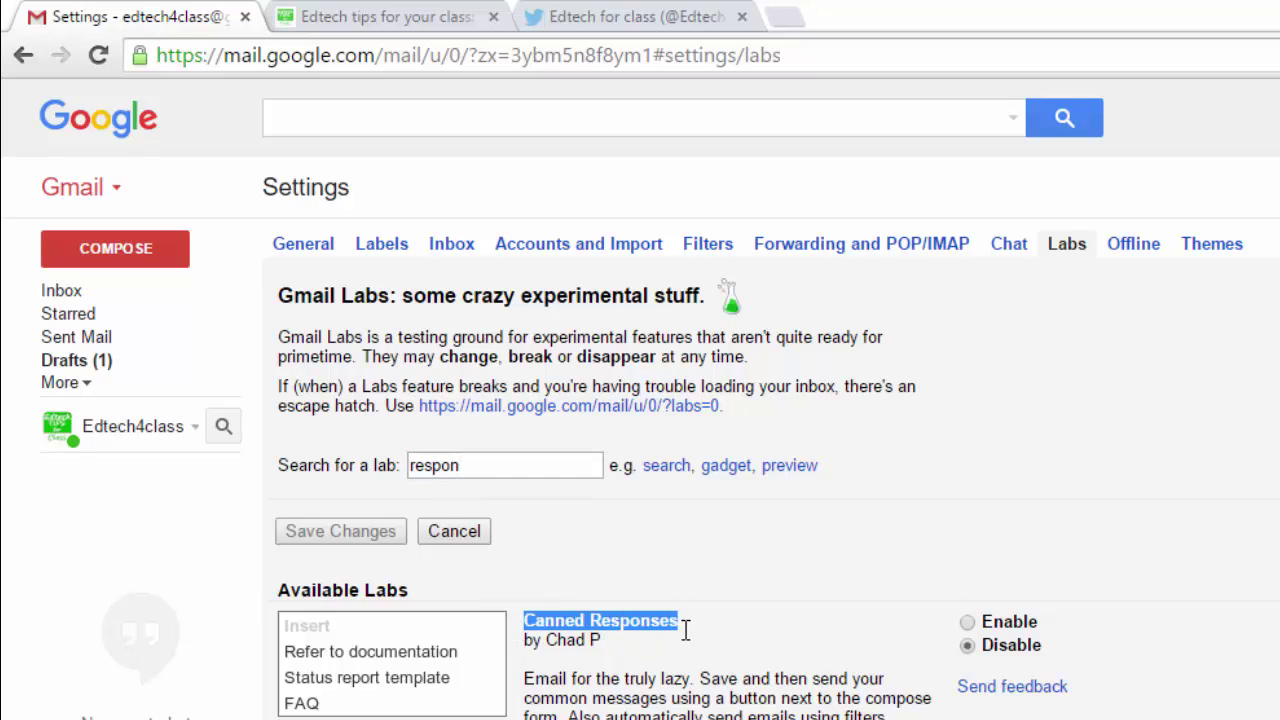
pyautogui.click(760, 633)
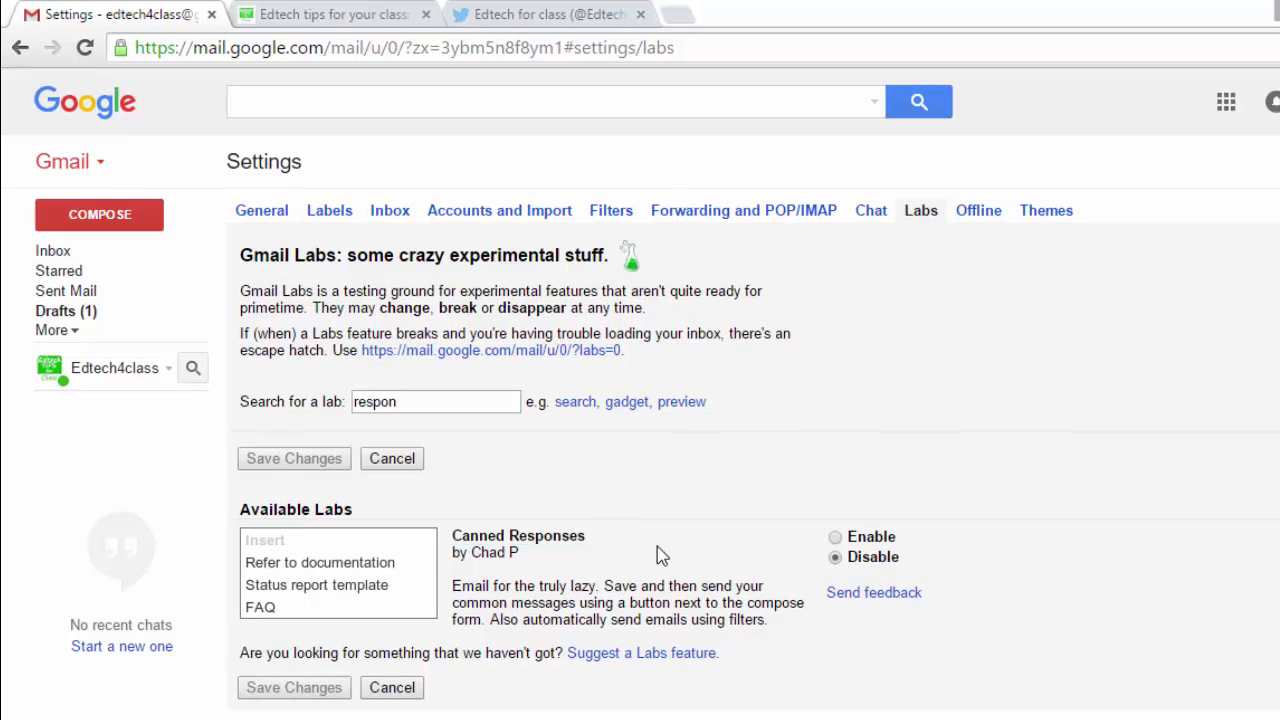
# - Enable the Canned Responses lab and save the changes
pyautogui.click(836, 538)
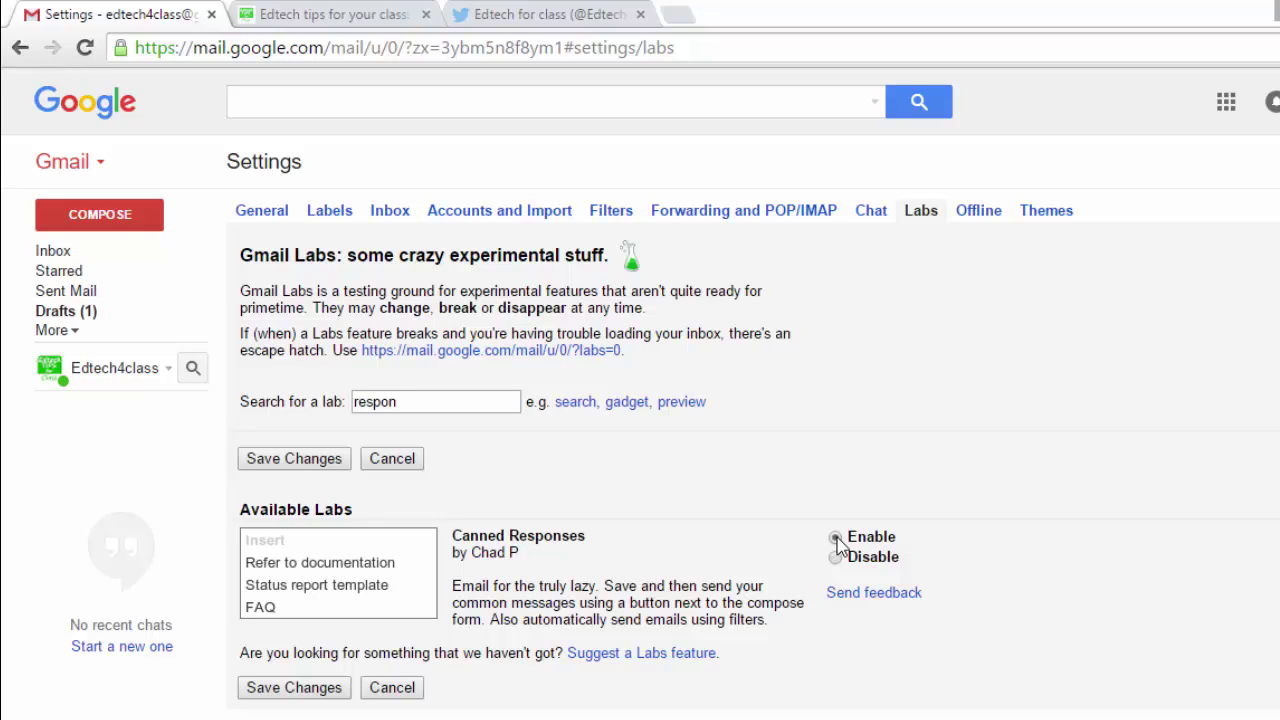
pyautogui.click(296, 688)
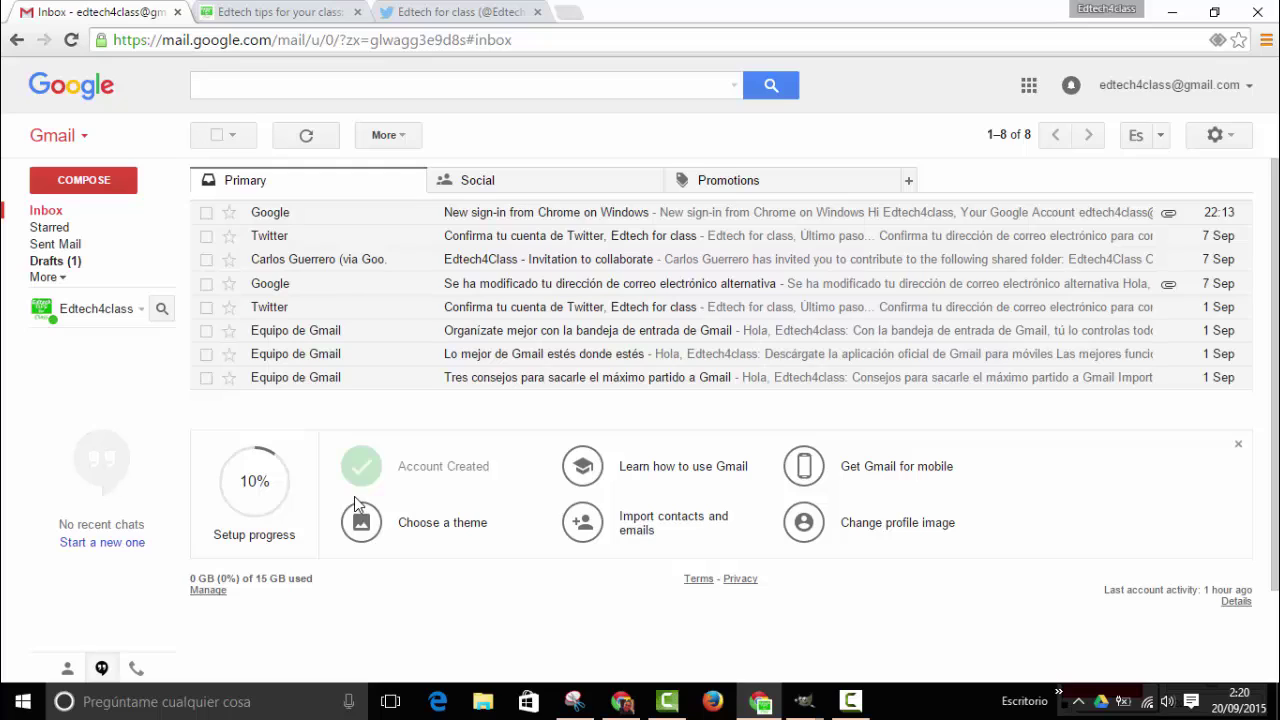
# - Start a new message and delete its signature from the body
pyautogui.click(122, 188)
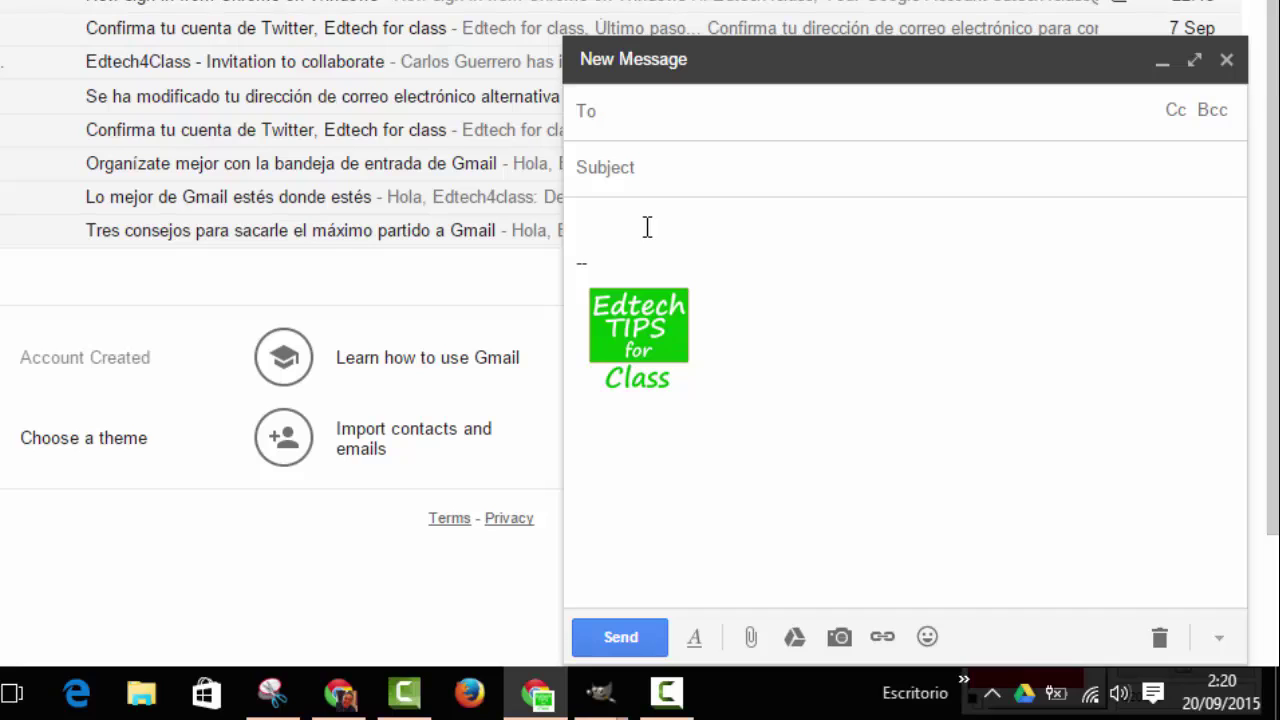
pyautogui.moveTo(580, 218); pyautogui.dragTo(658, 350)
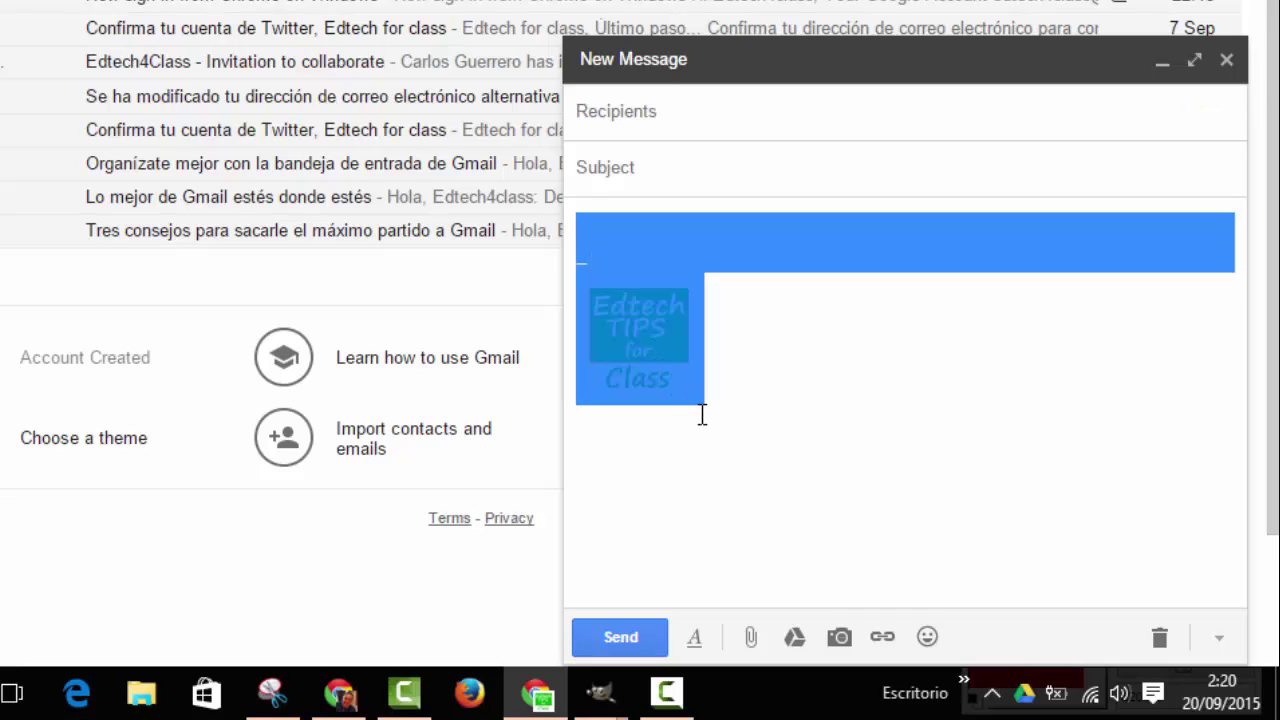
pyautogui.press('Delete')
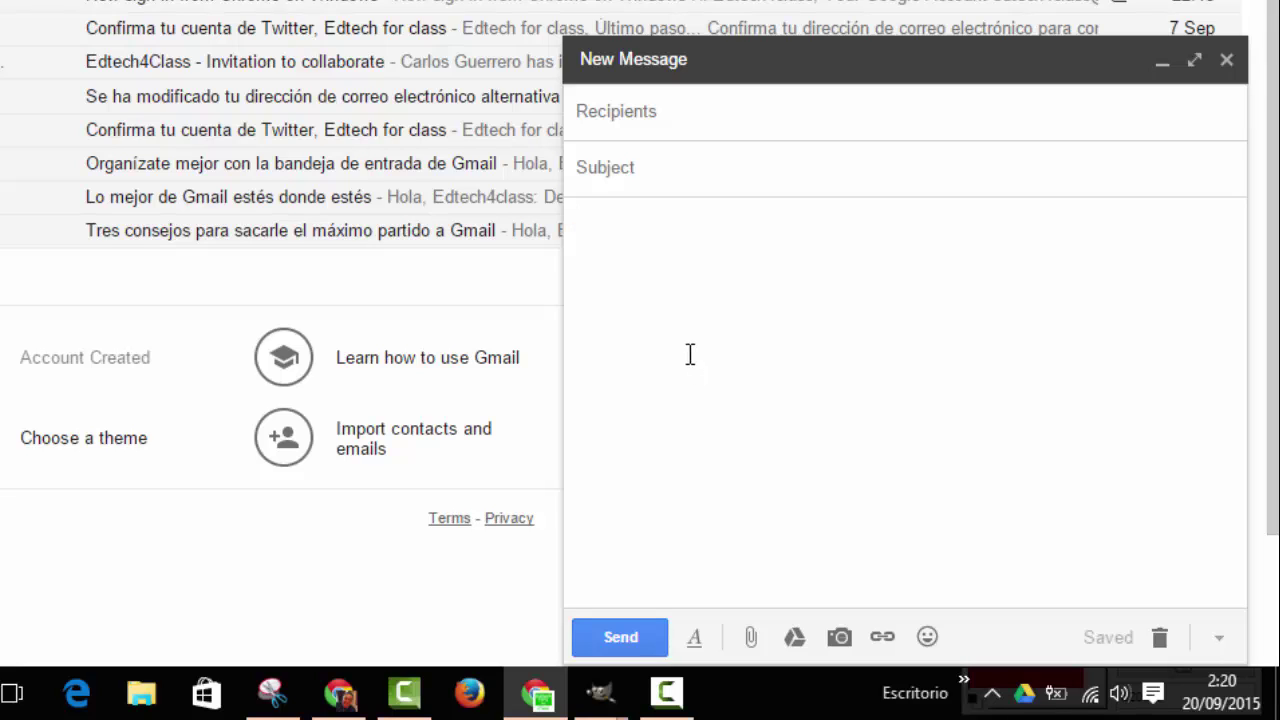
# - Paste 'This is the text I repeat again and again in response to my students or clients.' into the body
pyautogui.write('This is the text I repeat again and again in response to my students or clients.')
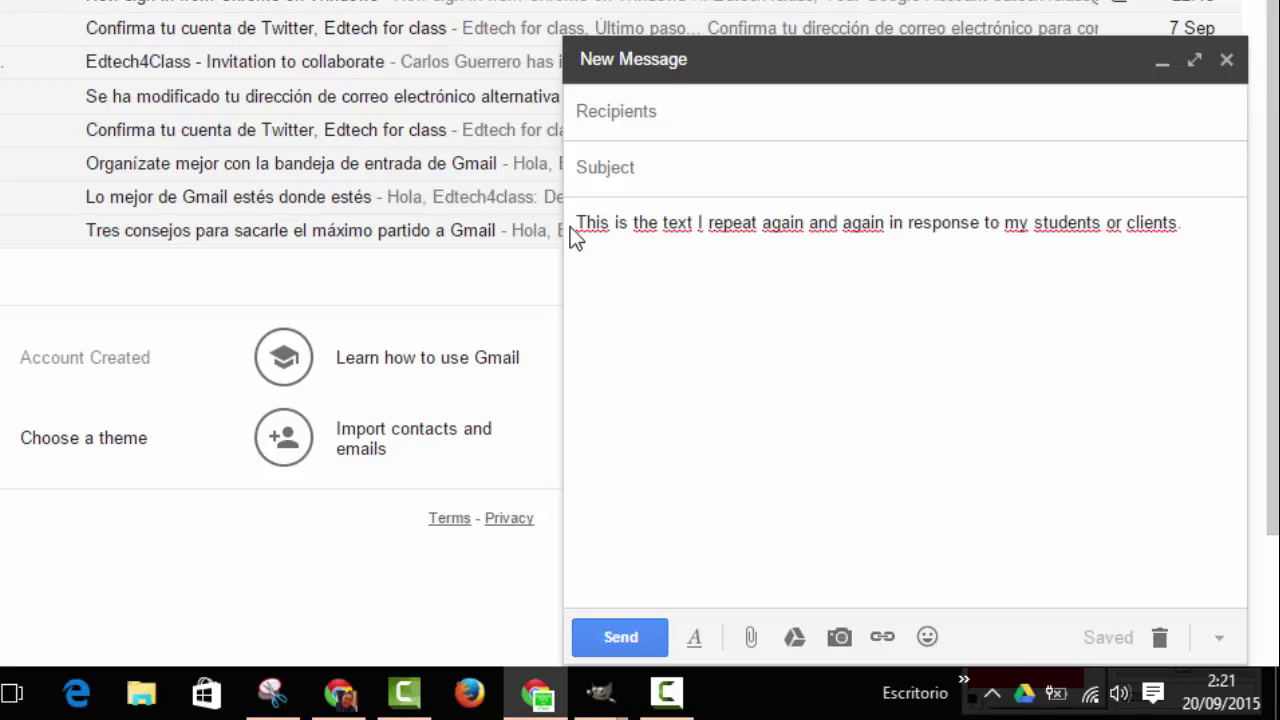
pyautogui.moveTo(572, 226); pyautogui.dragTo(1200, 222)
pyautogui.click(1204, 224)
# - Save the selected body sentence as a new canned response named 'Sample'
pyautogui.click(578, 222)
pyautogui.keyDown('shift'); pyautogui.click(1230, 236); pyautogui.keyUp('shift')
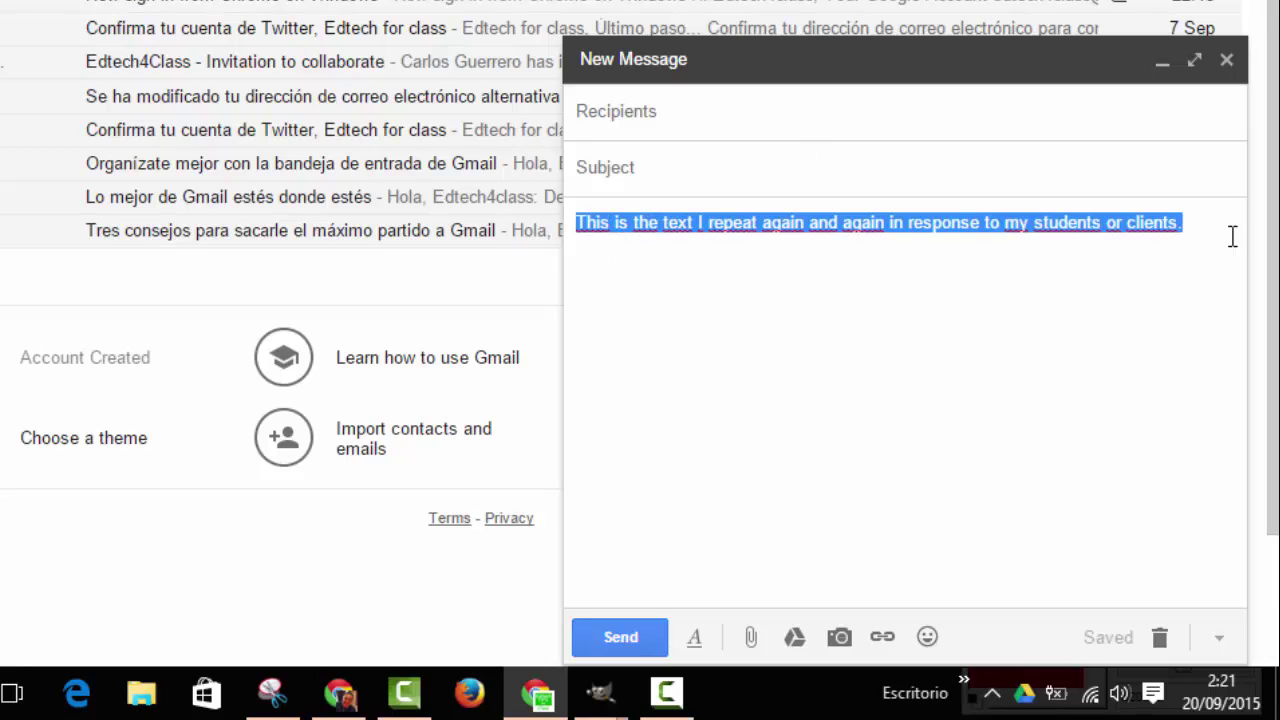
pyautogui.click(1219, 639)
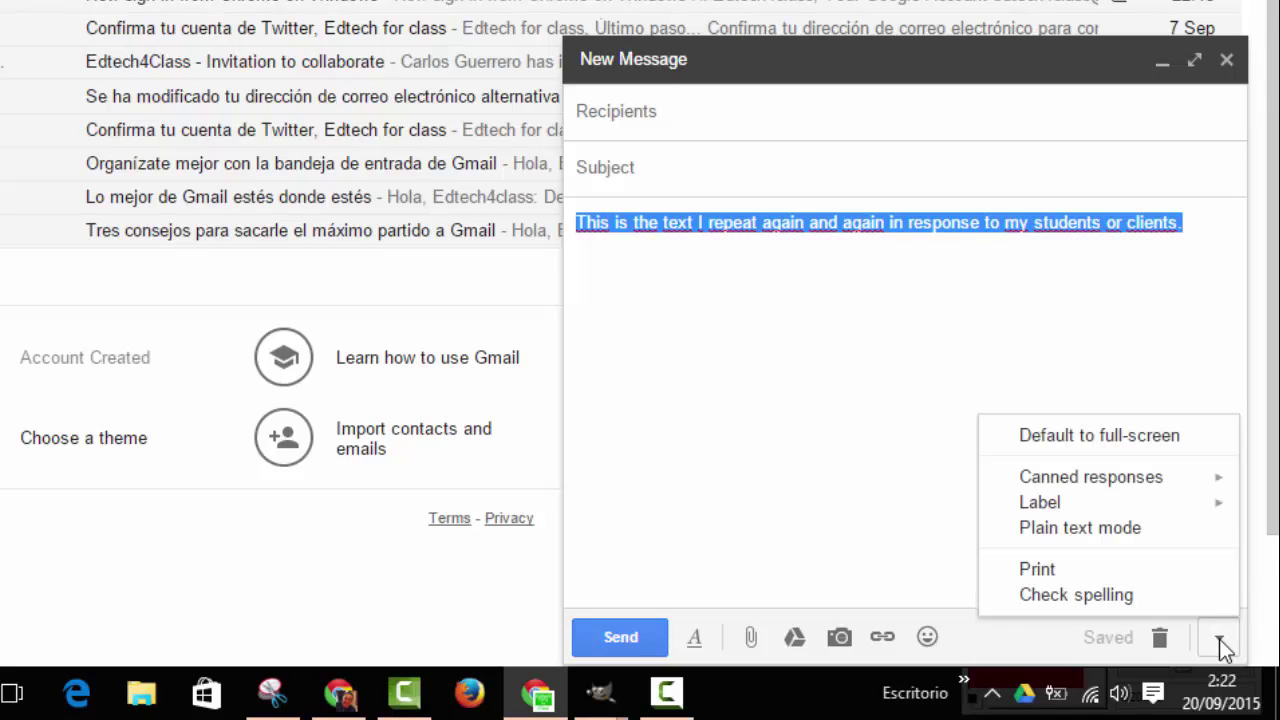
pyautogui.moveTo(1182, 482)
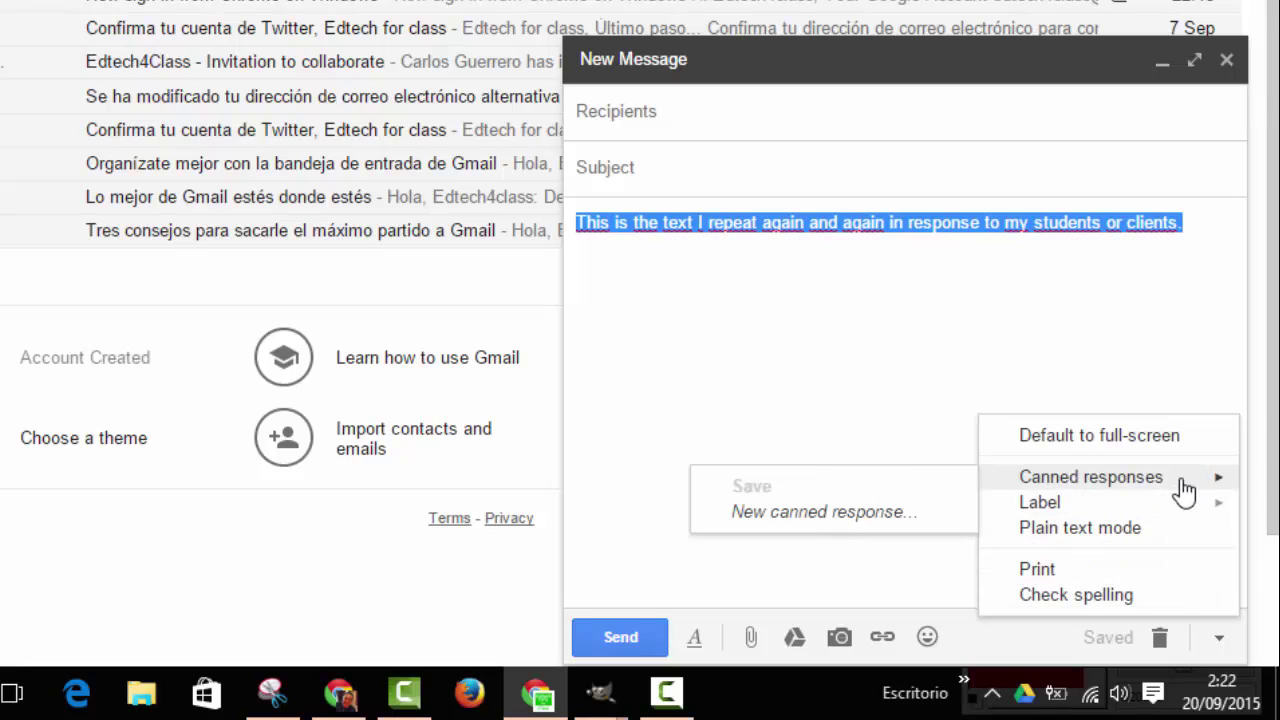
pyautogui.click(859, 516)
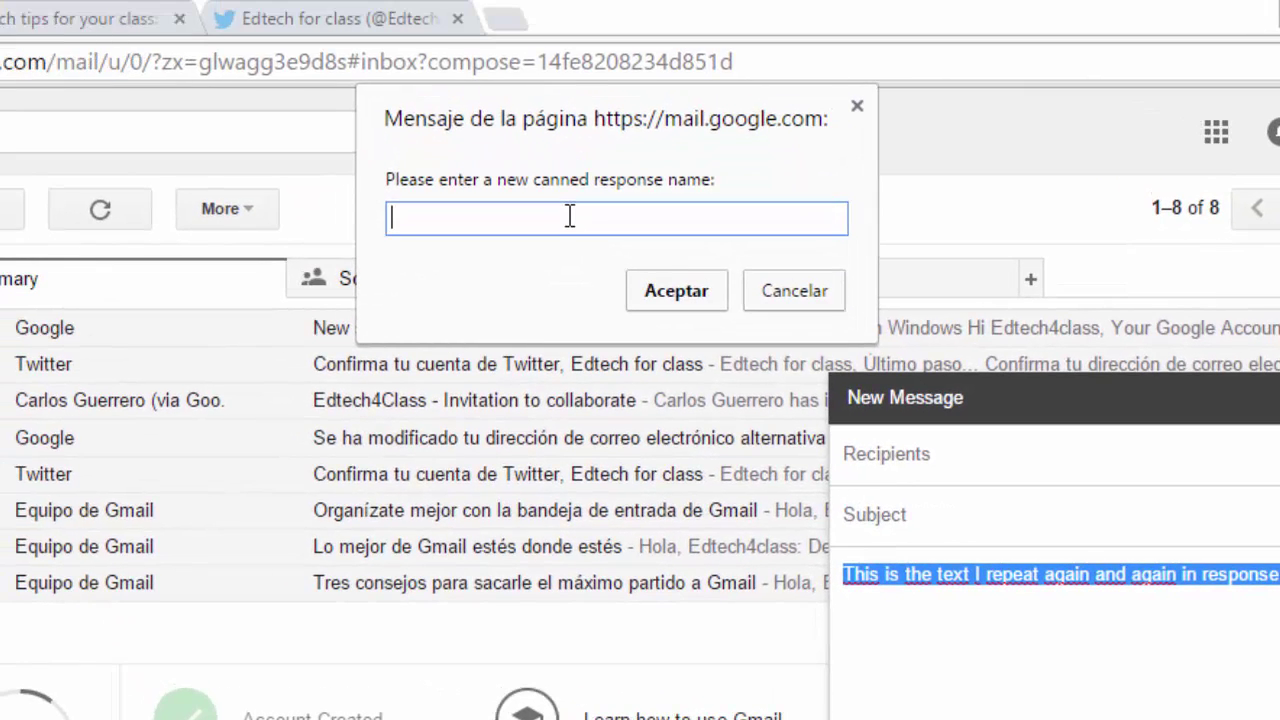
pyautogui.write('Sample')
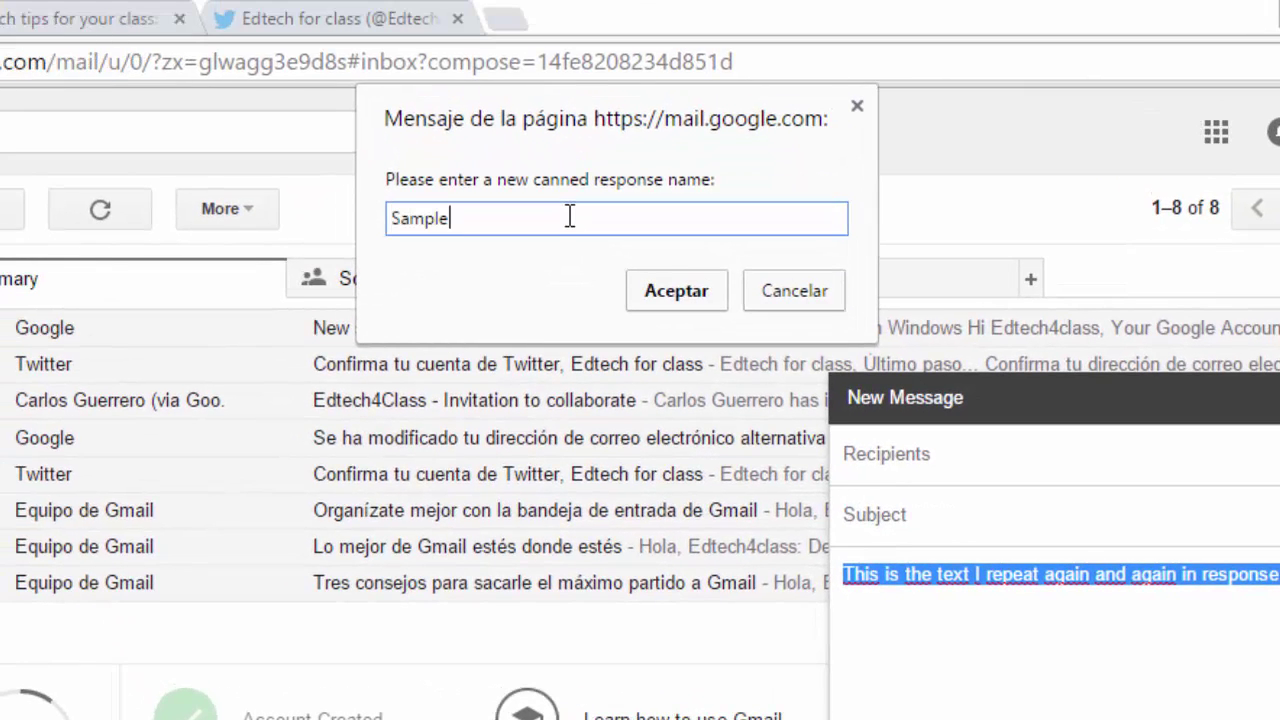
pyautogui.click(686, 298)
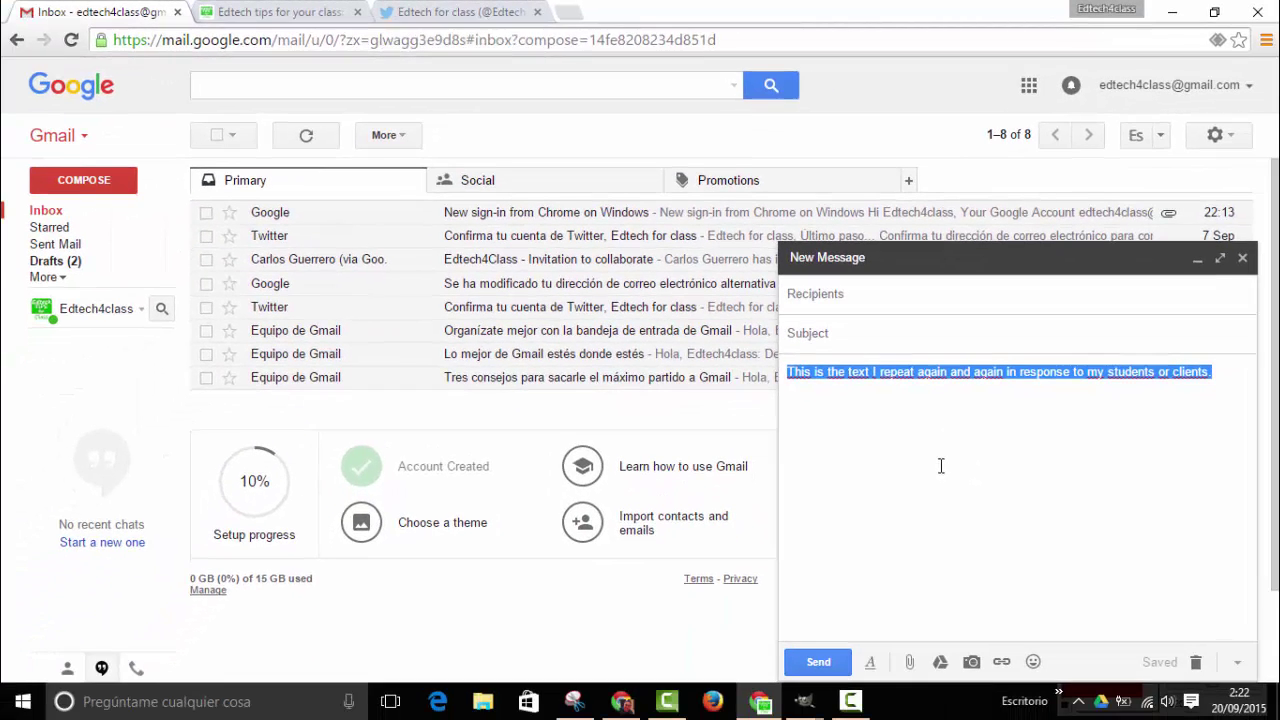
# - Discard the draft, start a blank message, and show the Canned responses submenu
pyautogui.click(1195, 662)
pyautogui.click(90, 180)
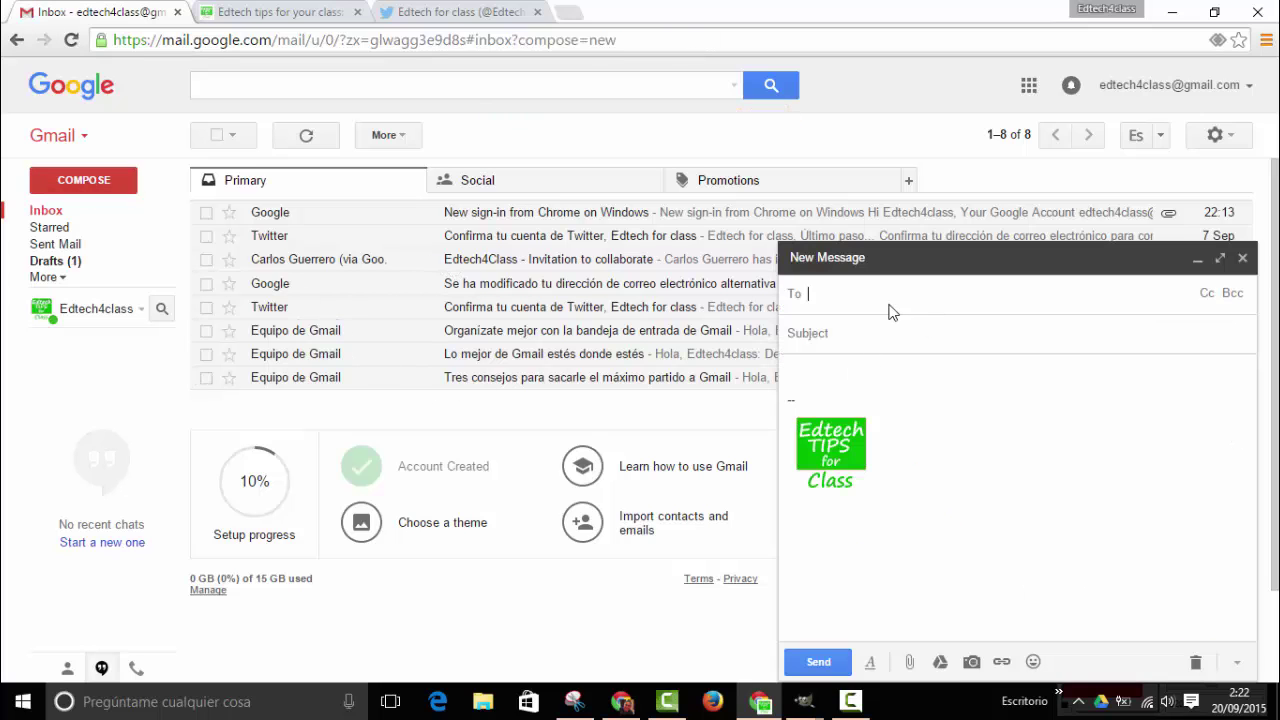
pyautogui.click(815, 371)
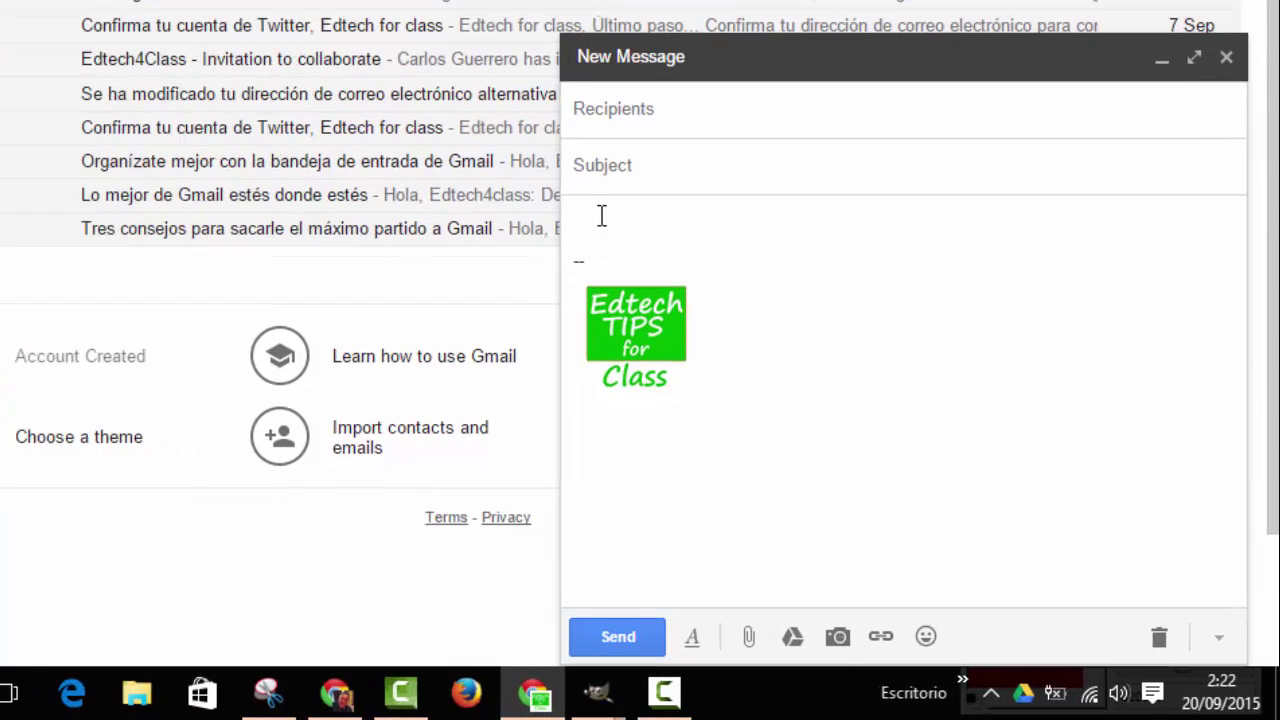
pyautogui.click(1218, 636)
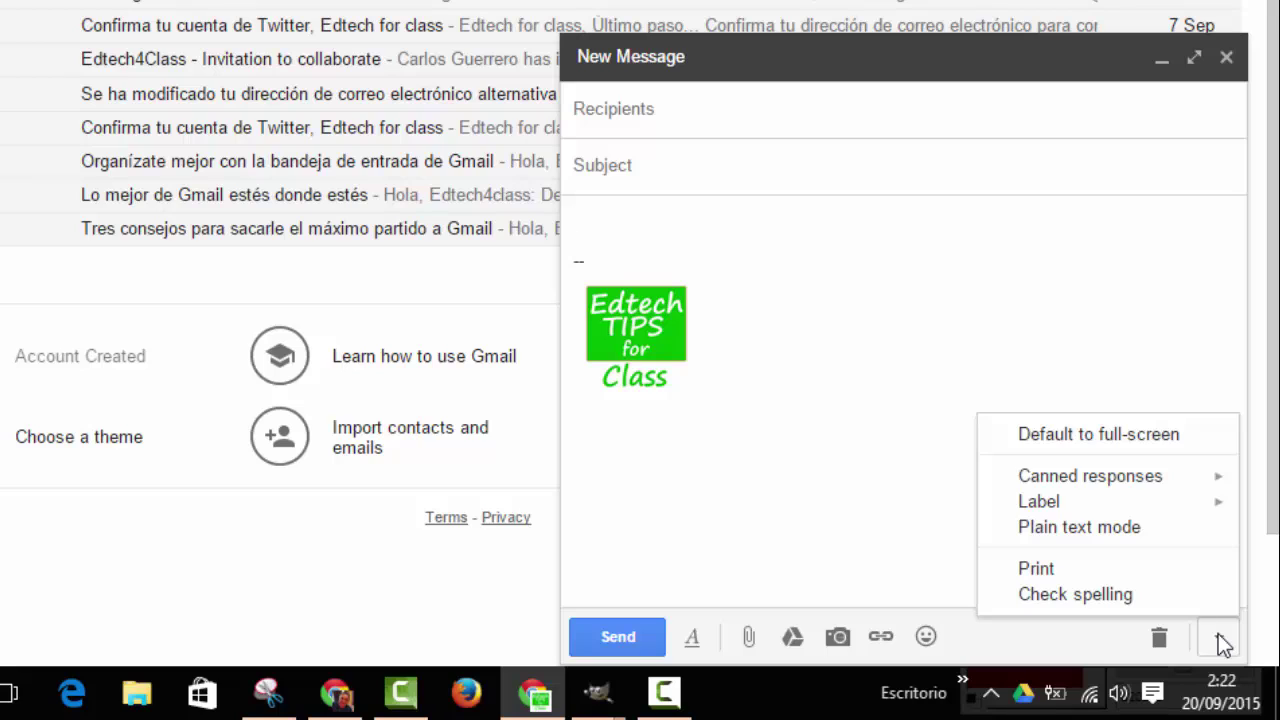
pyautogui.moveTo(1155, 485)
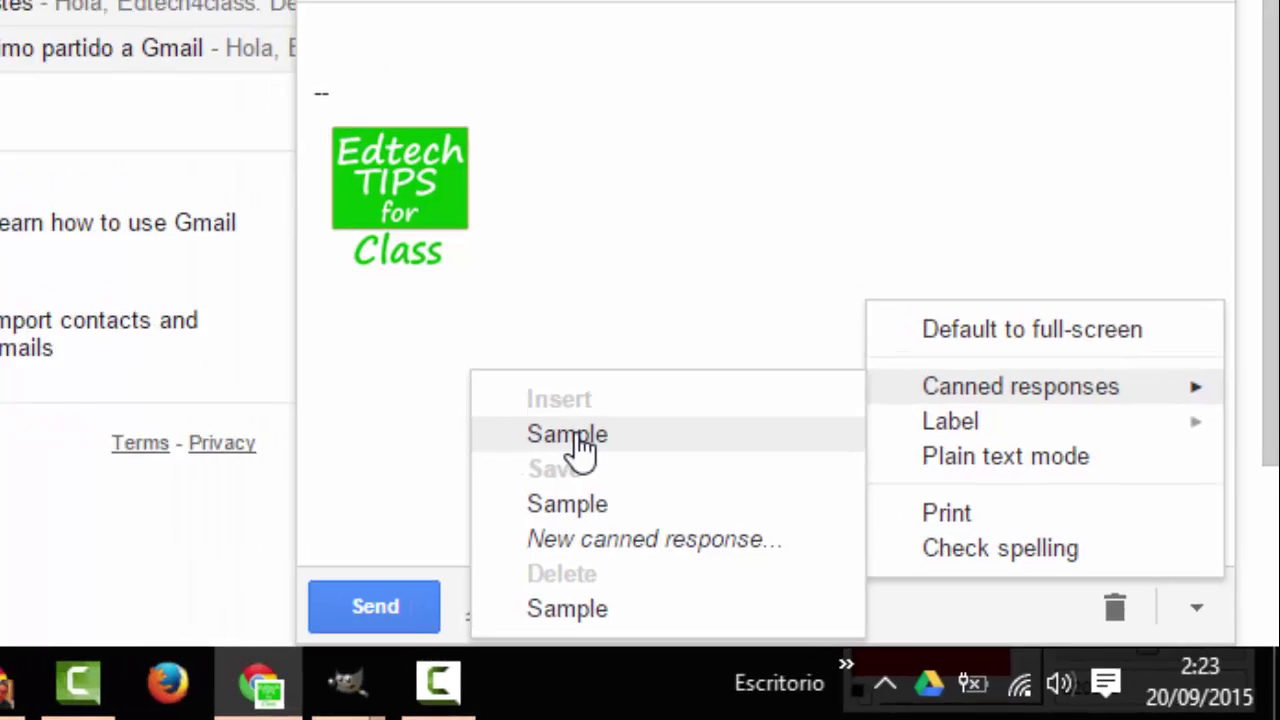
# - Insert the 'Sample' canned response three times, filling subject 'Sample' and three sentence copies
pyautogui.click(500, 418)
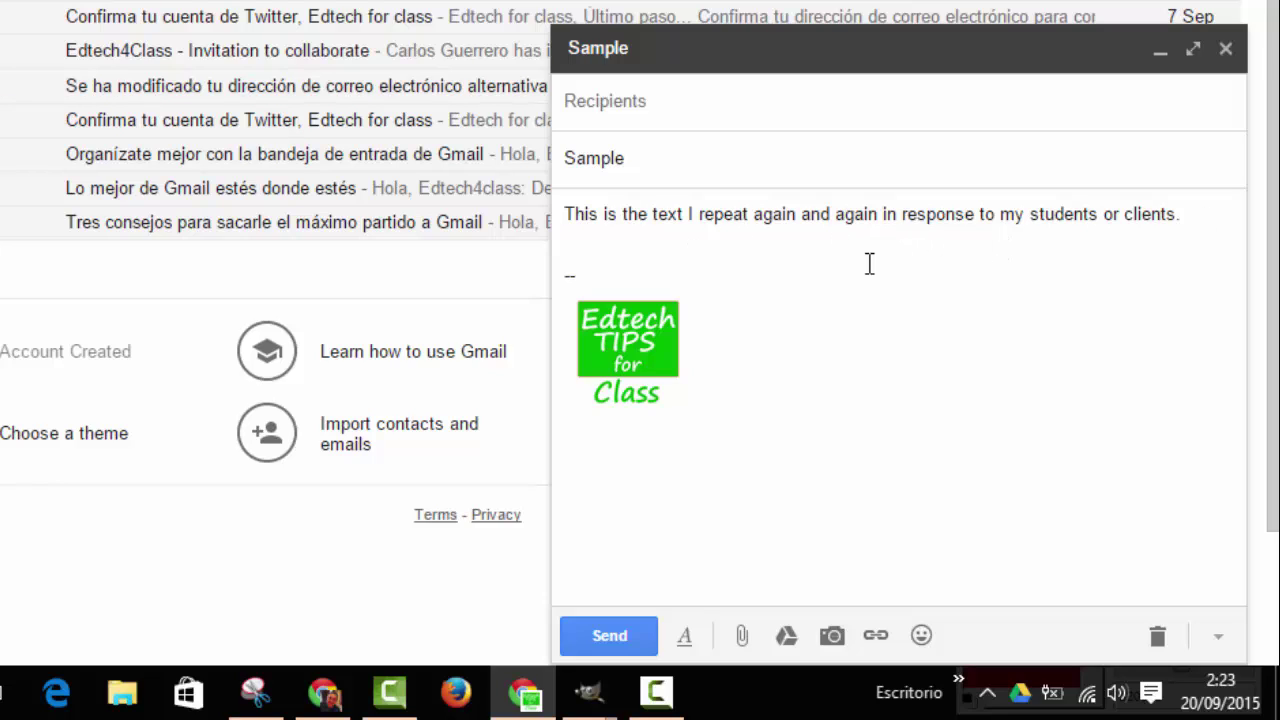
pyautogui.click(1219, 637)
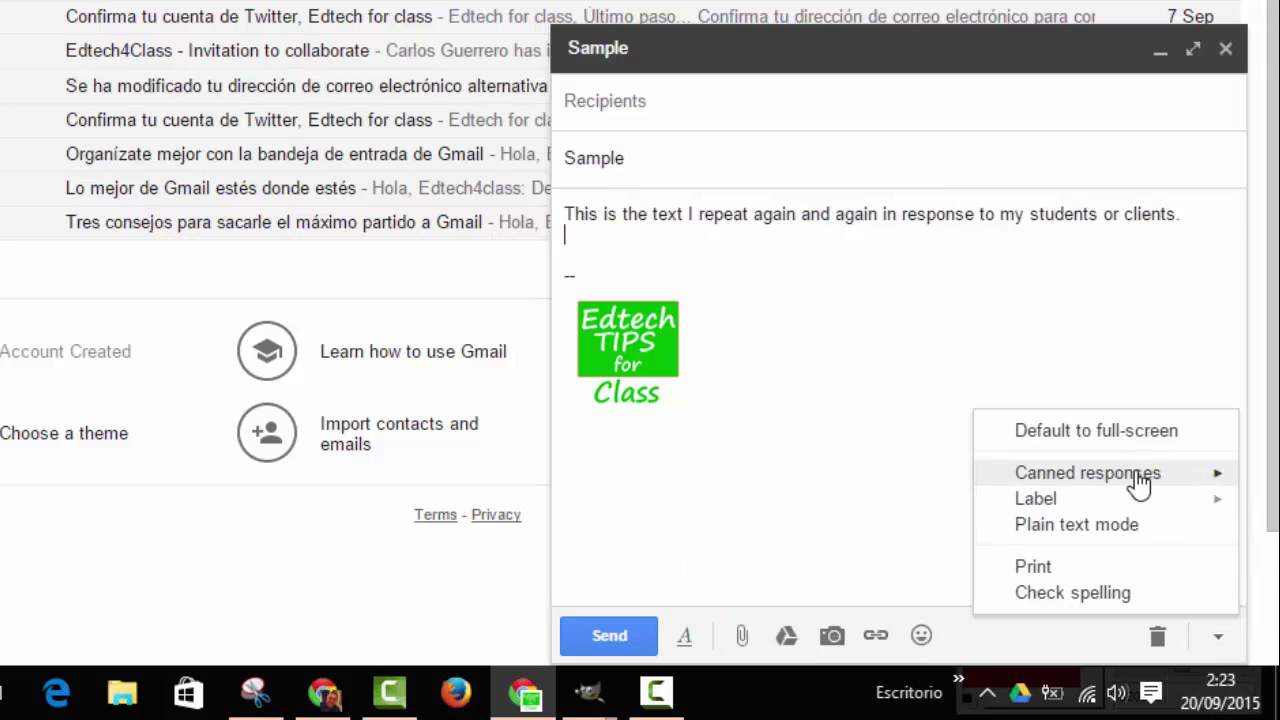
pyautogui.moveTo(1000, 486)
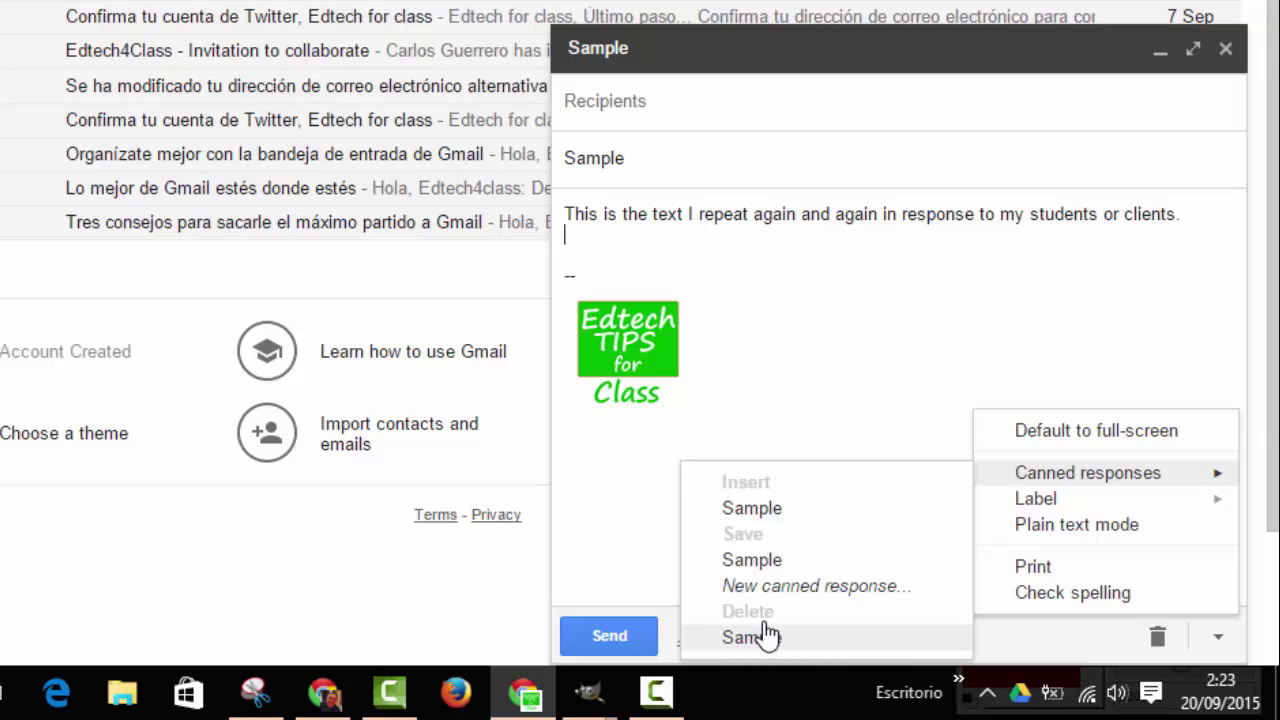
pyautogui.click(765, 514)
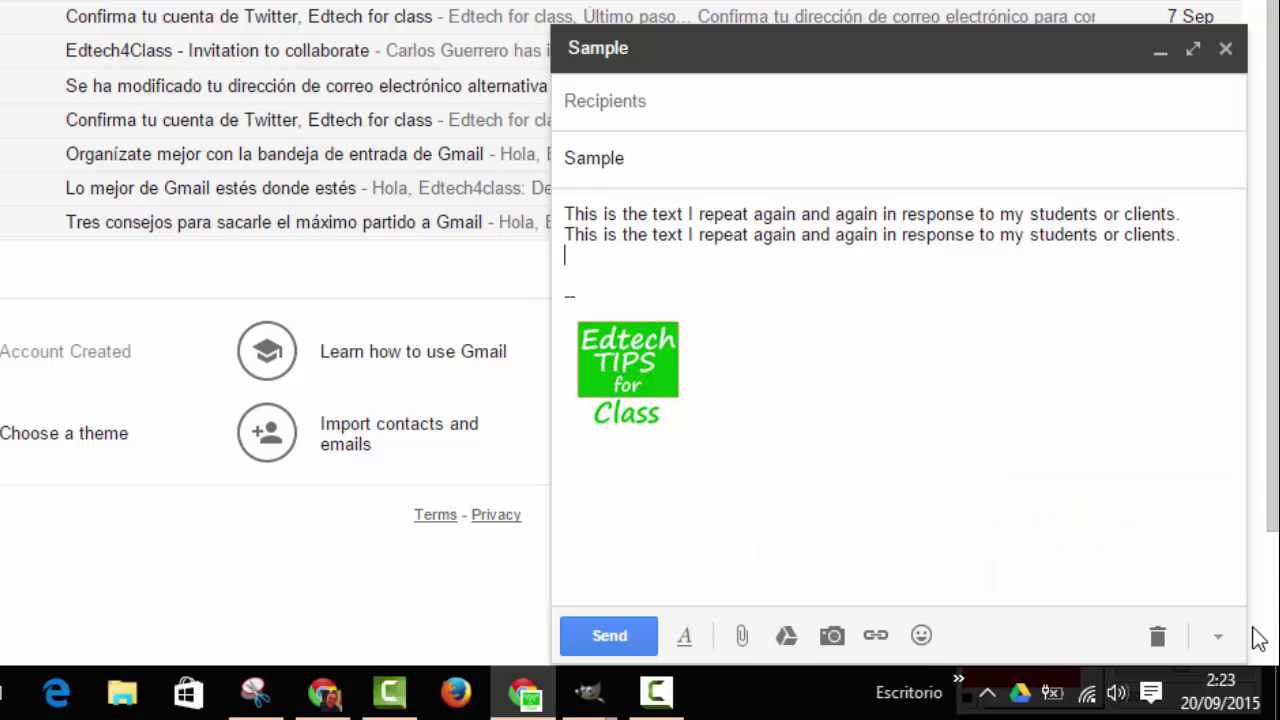
pyautogui.click(1218, 638)
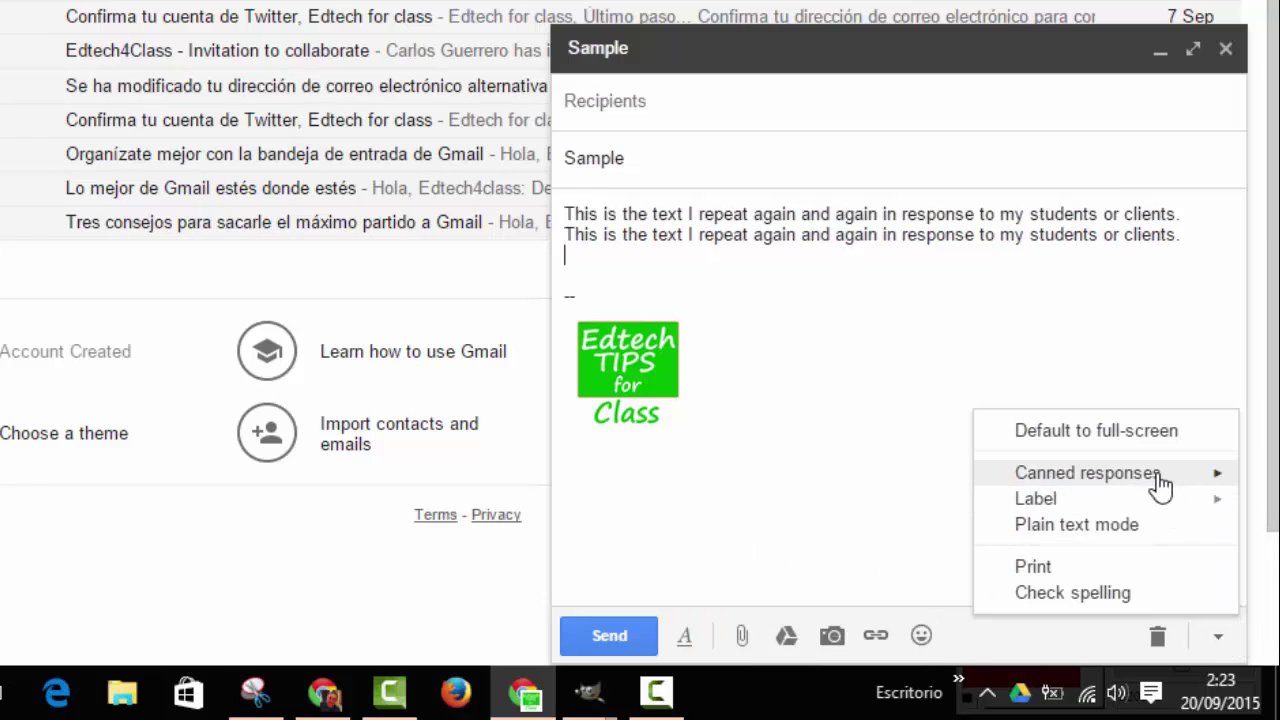
pyautogui.moveTo(1043, 472)
pyautogui.click(778, 512)
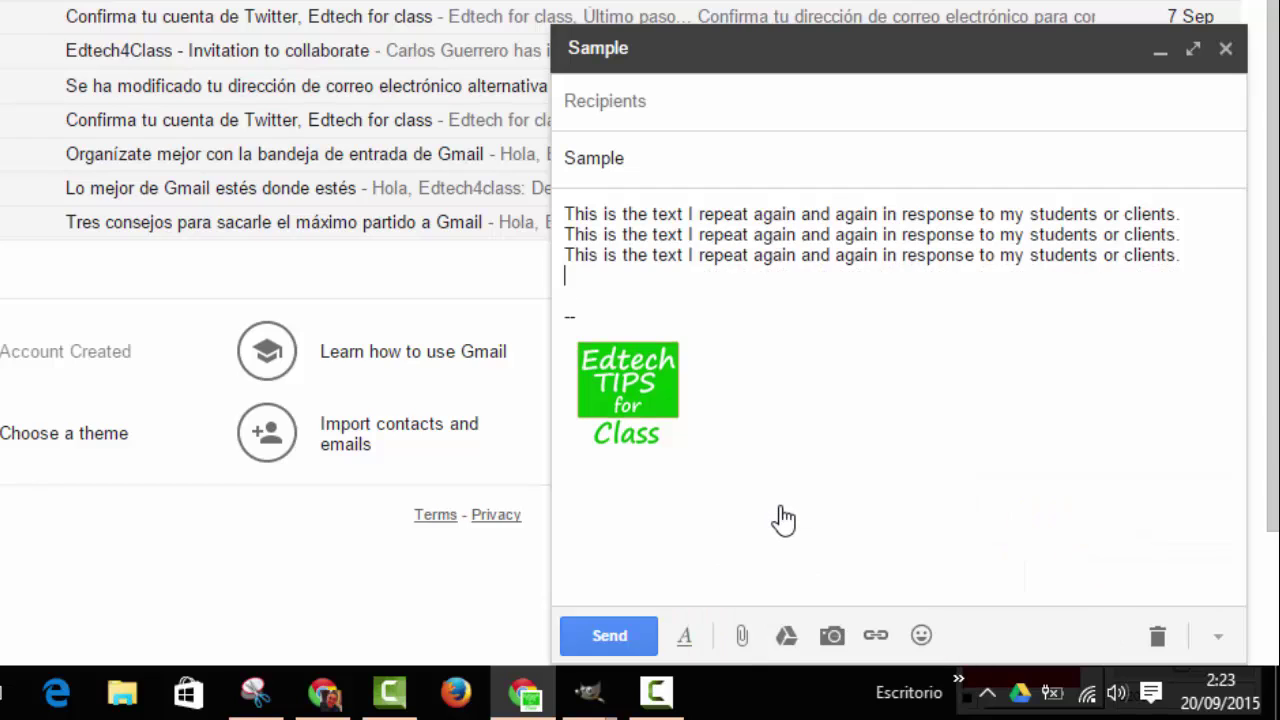
pyautogui.click(1218, 637)
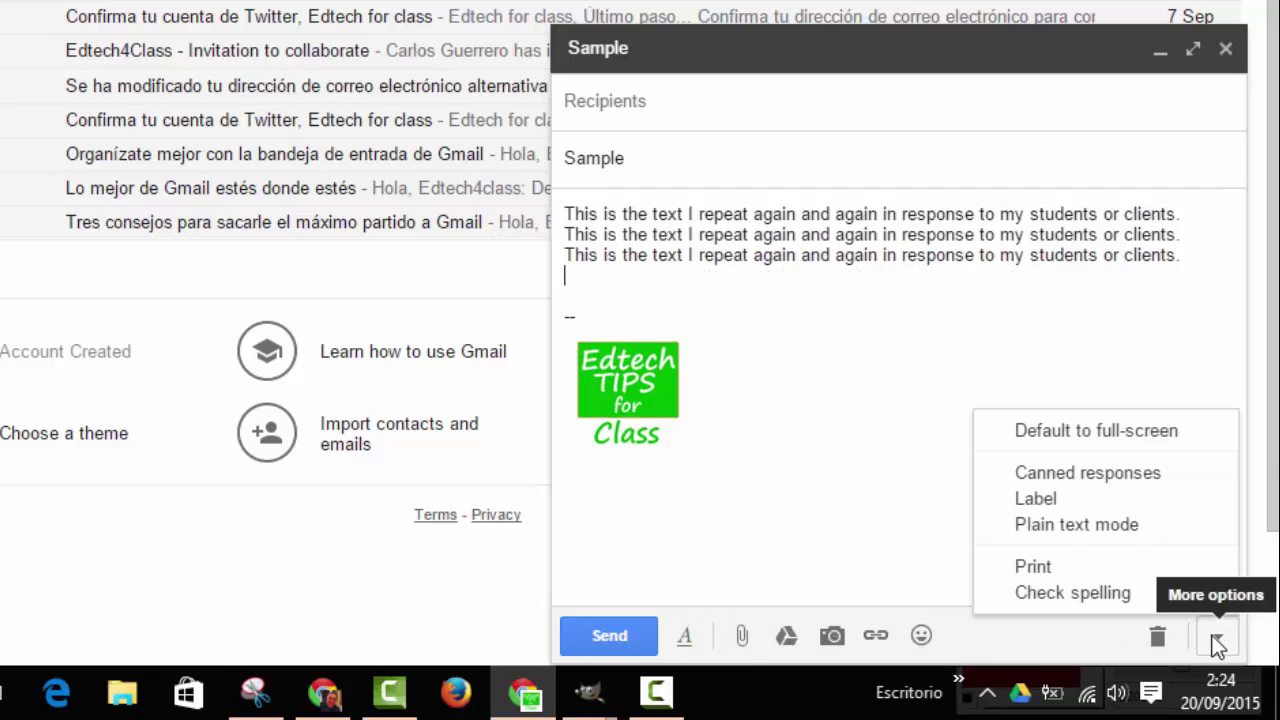
pyautogui.moveTo(1073, 478)
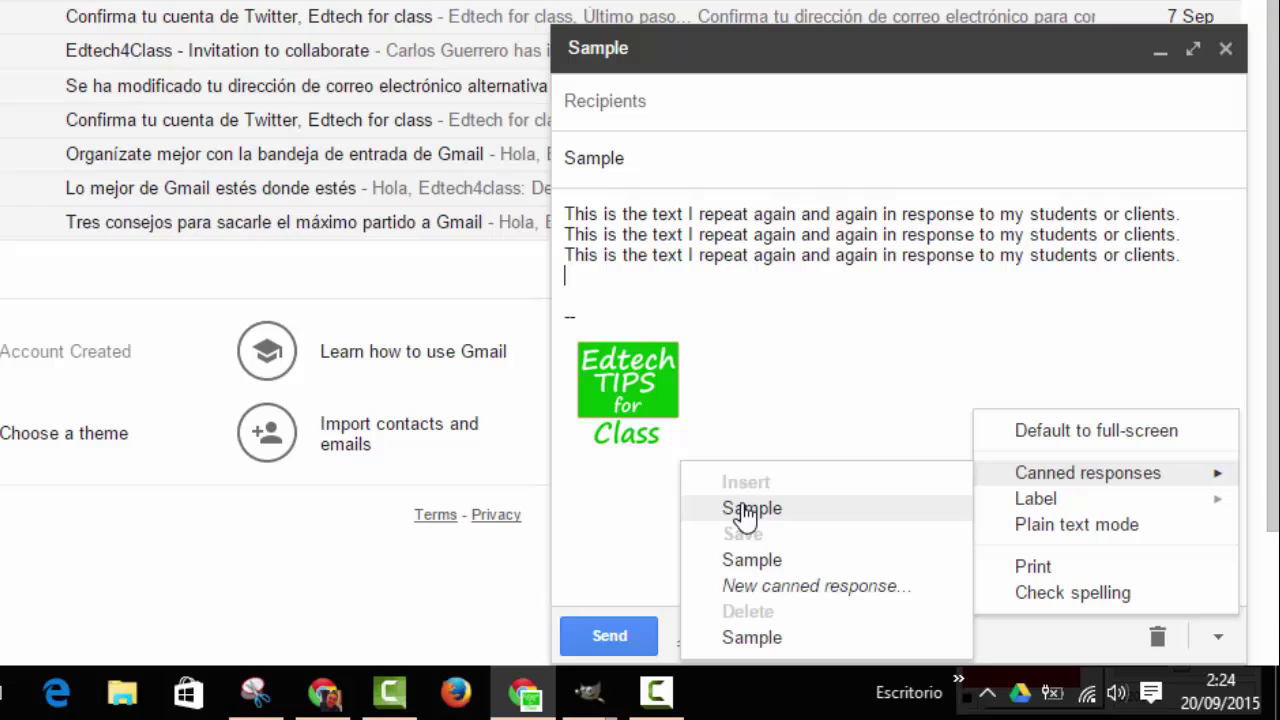